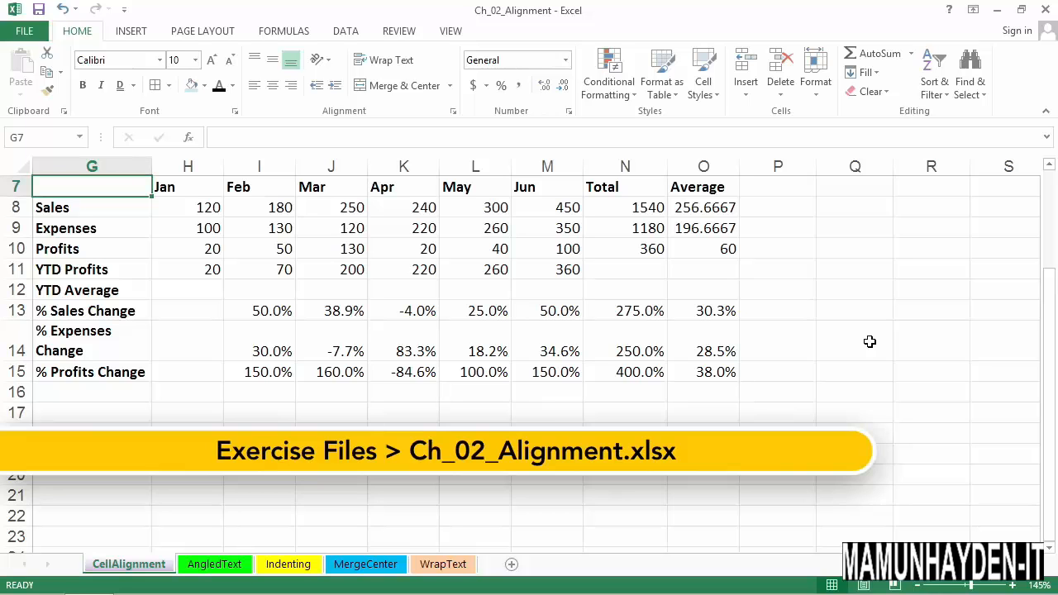
- Try right and center alignment on the headings Jan through Total in H7:N7
left_click_drag(201, 191, 634, 193)
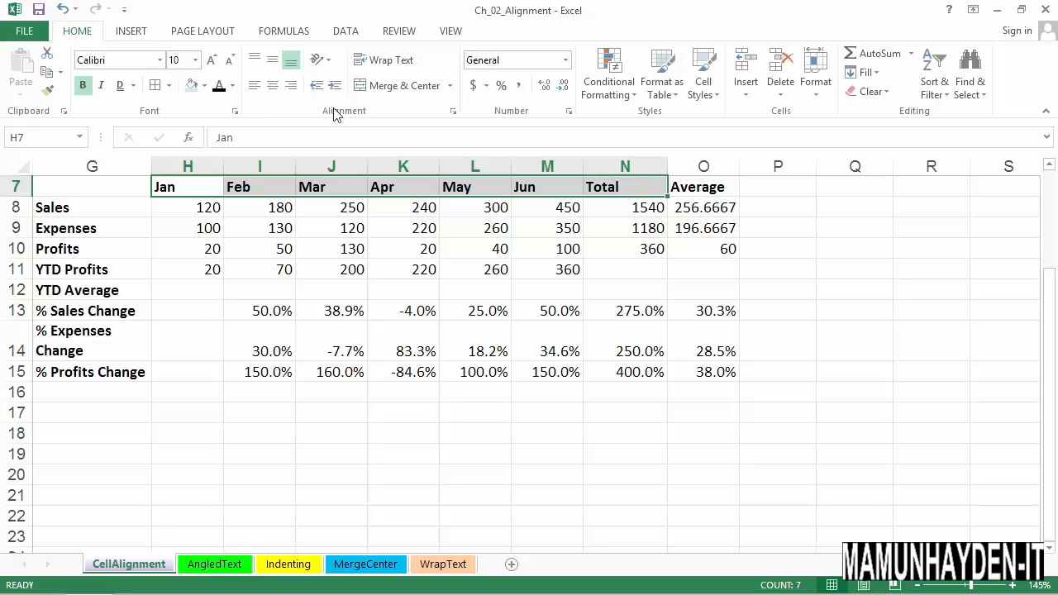
left_click(291, 93)
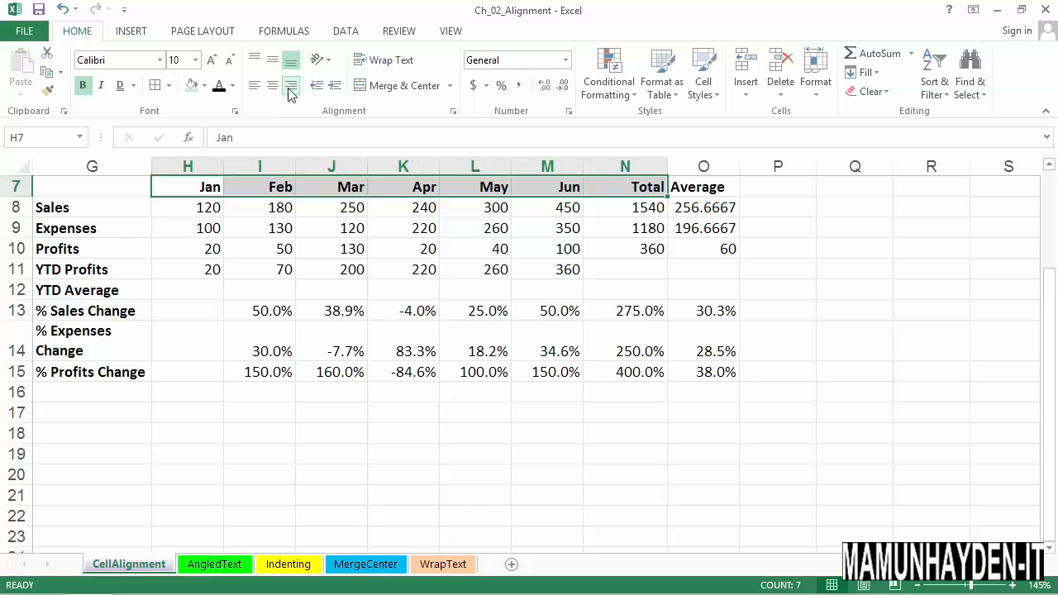
left_click(274, 90)
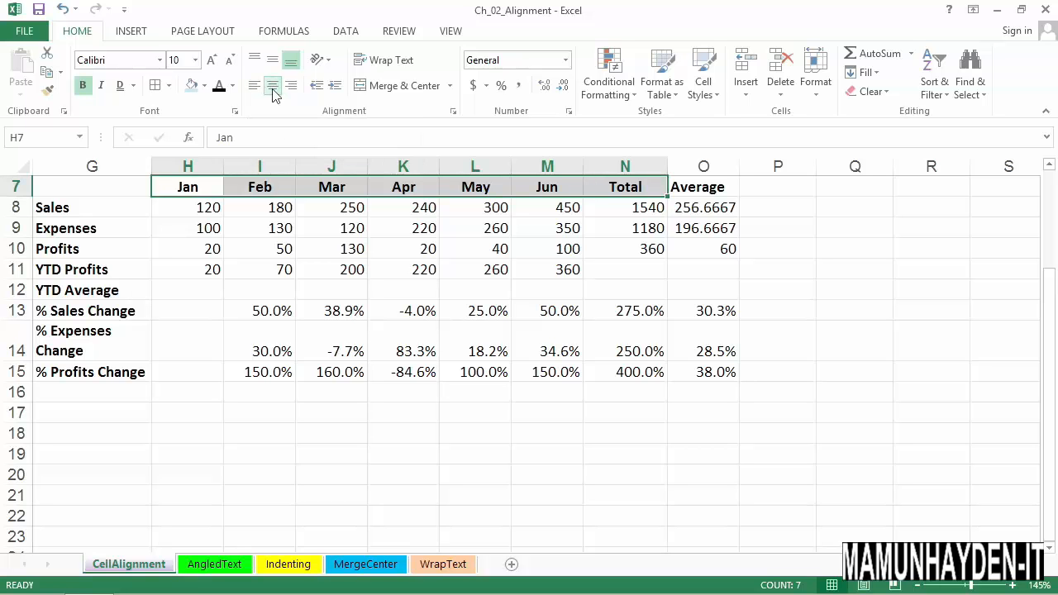
left_click(272, 89)
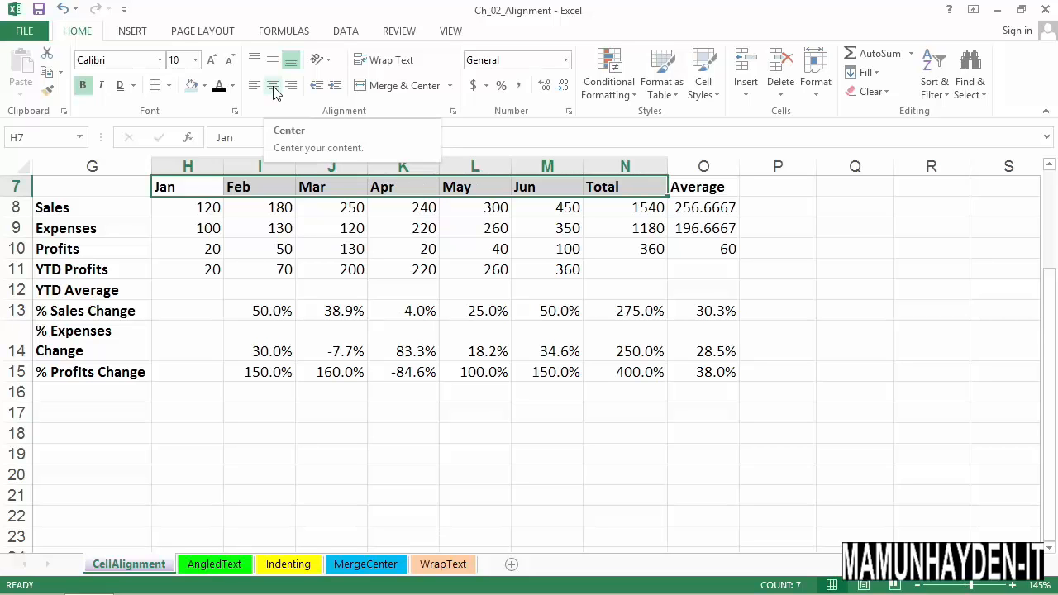
left_click(274, 88)
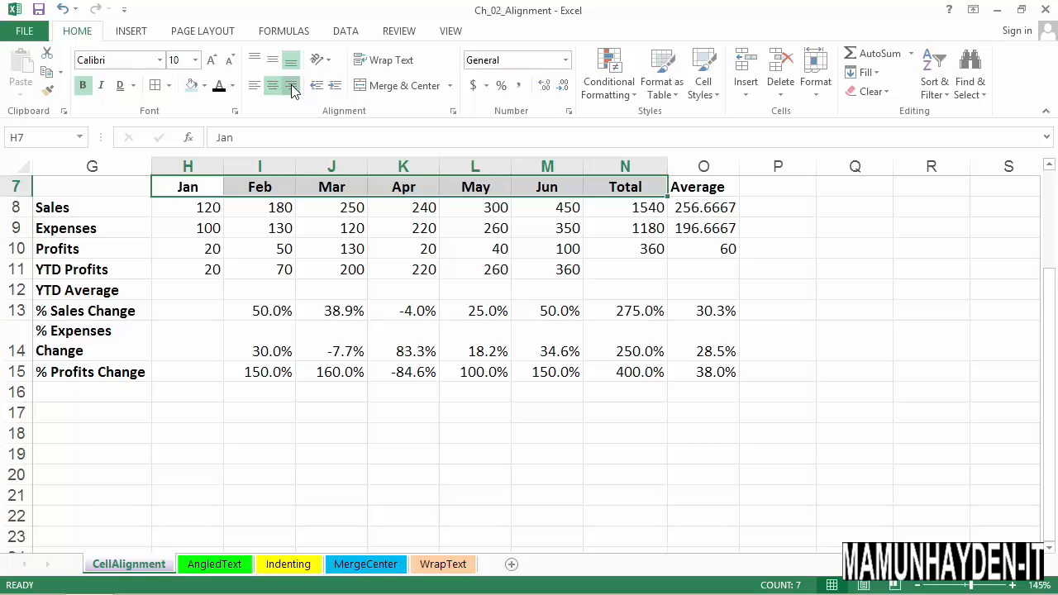
- Right-align the row 7 headings from Jan through Average, cells H7:O7
left_click(292, 87)
left_click(713, 187)
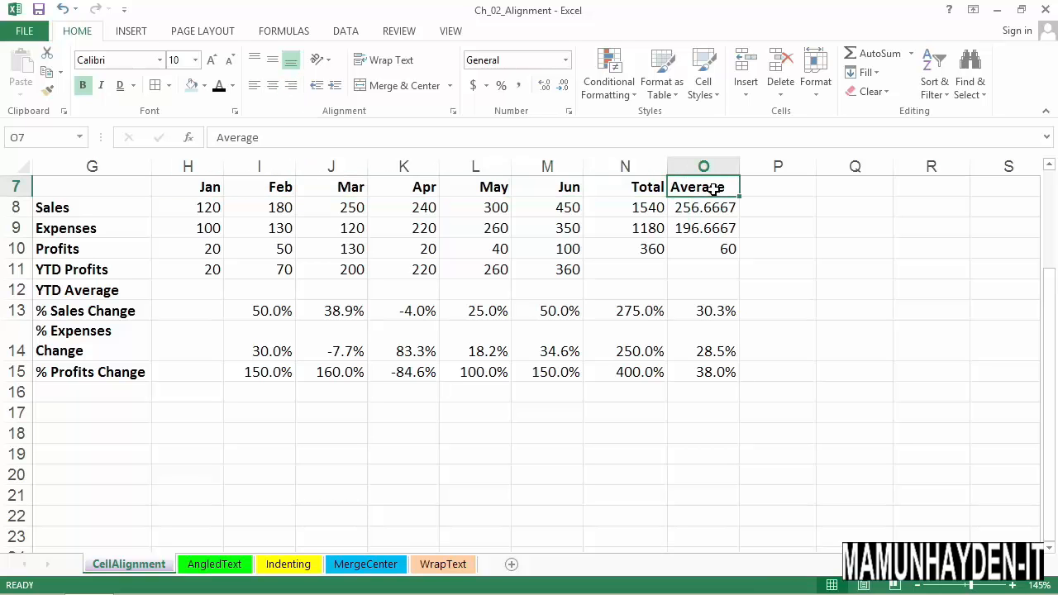
left_click(291, 86)
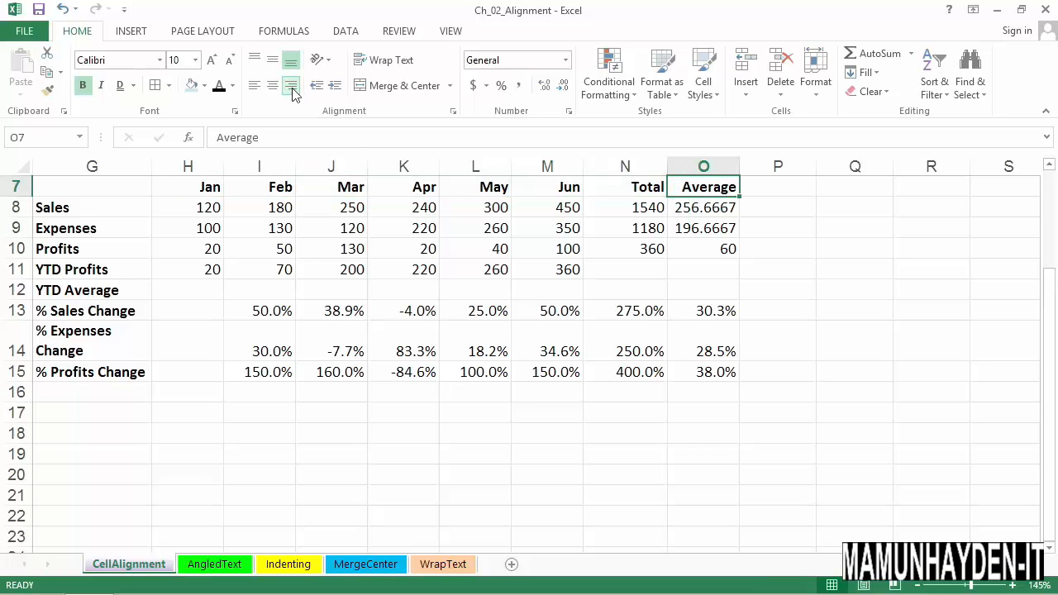
- Right-align the row labels from Sales to % Profits Change in G8:G15
left_click_drag(125, 206, 109, 371)
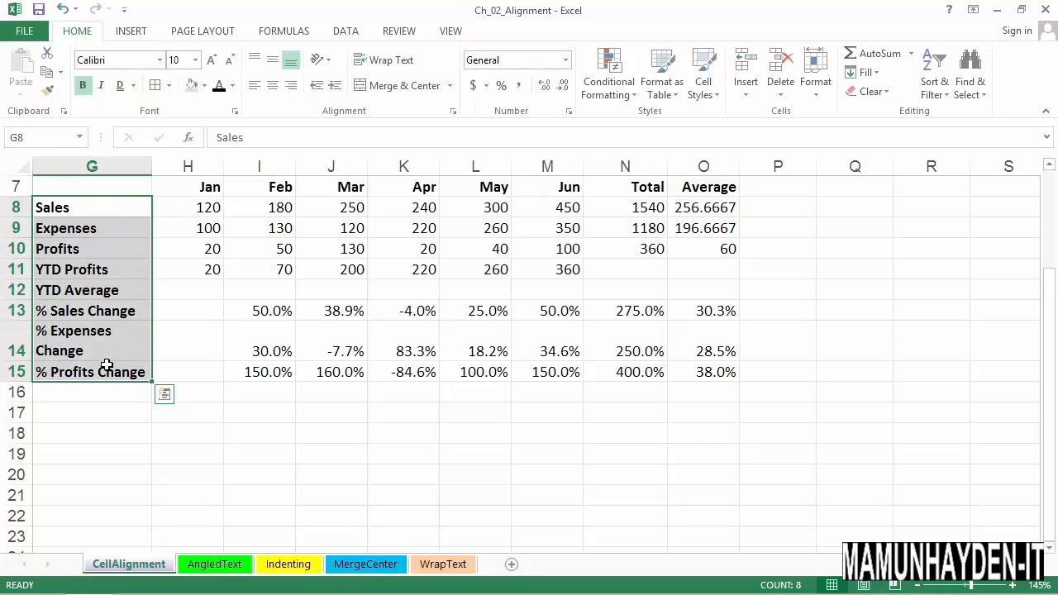
left_click(272, 86)
left_click(291, 88)
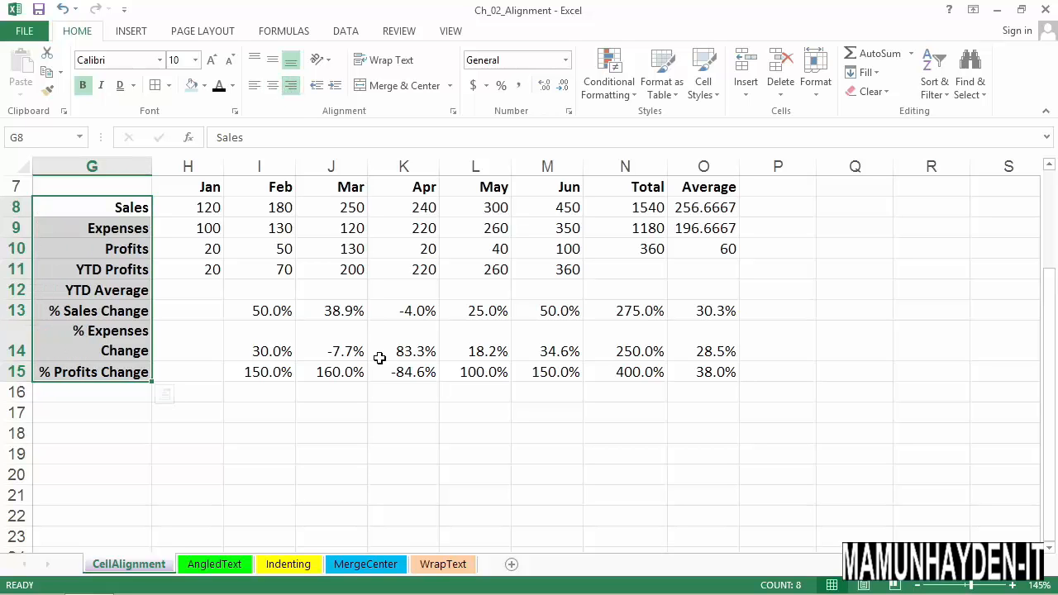
- Center the headings and all values in the range H7:O15
left_click(547, 374)
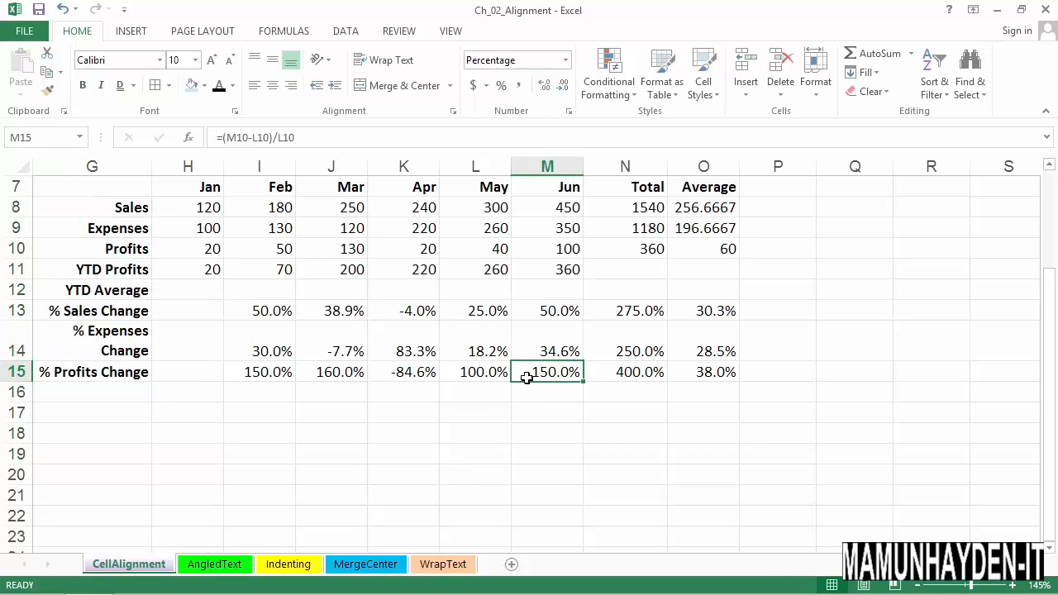
left_click(191, 210)
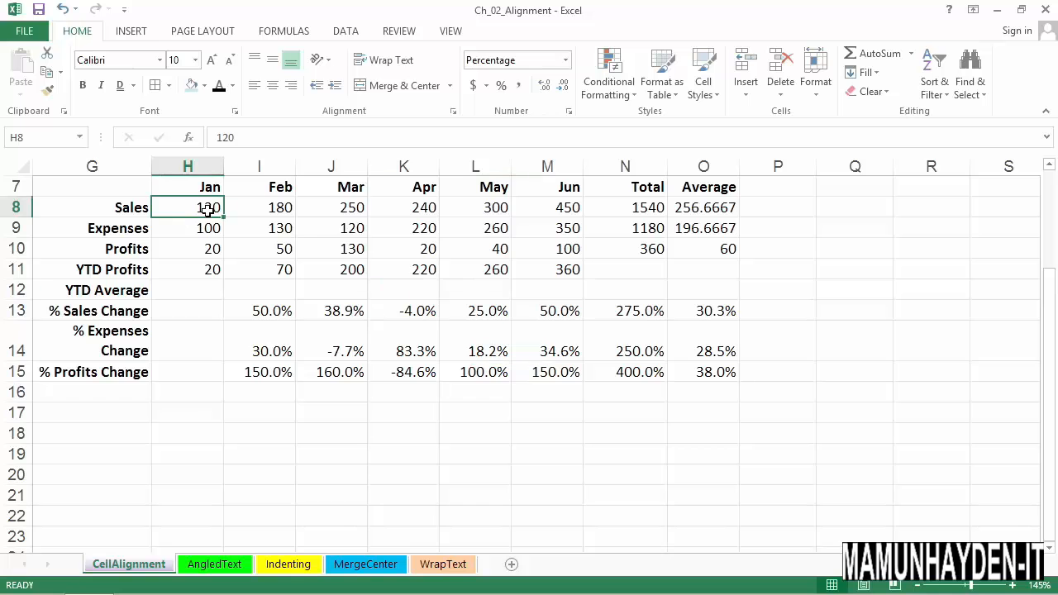
left_click_drag(197, 192, 699, 271)
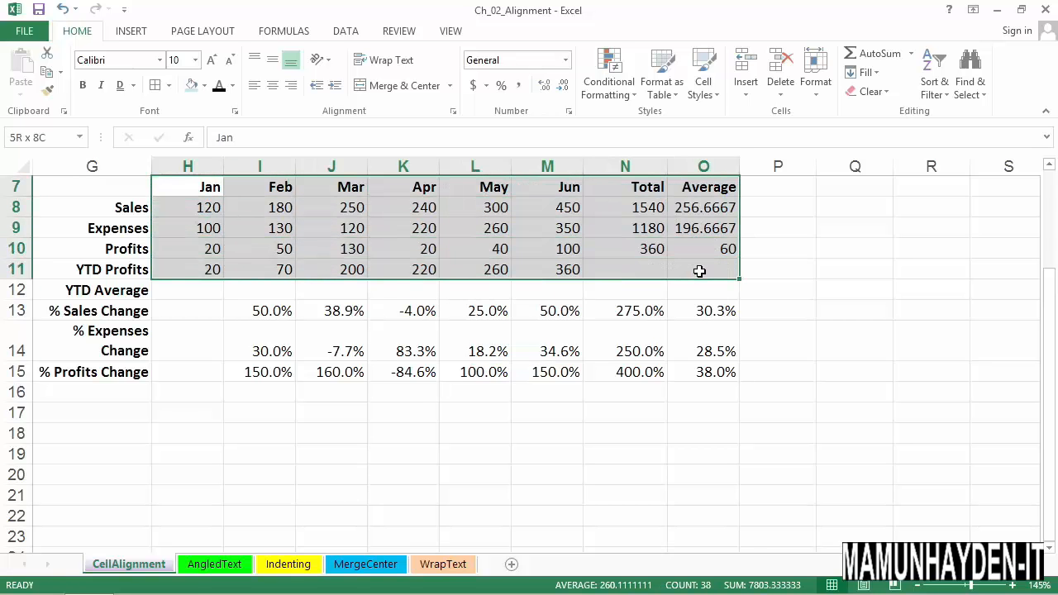
left_click_drag(699, 271, 699, 373)
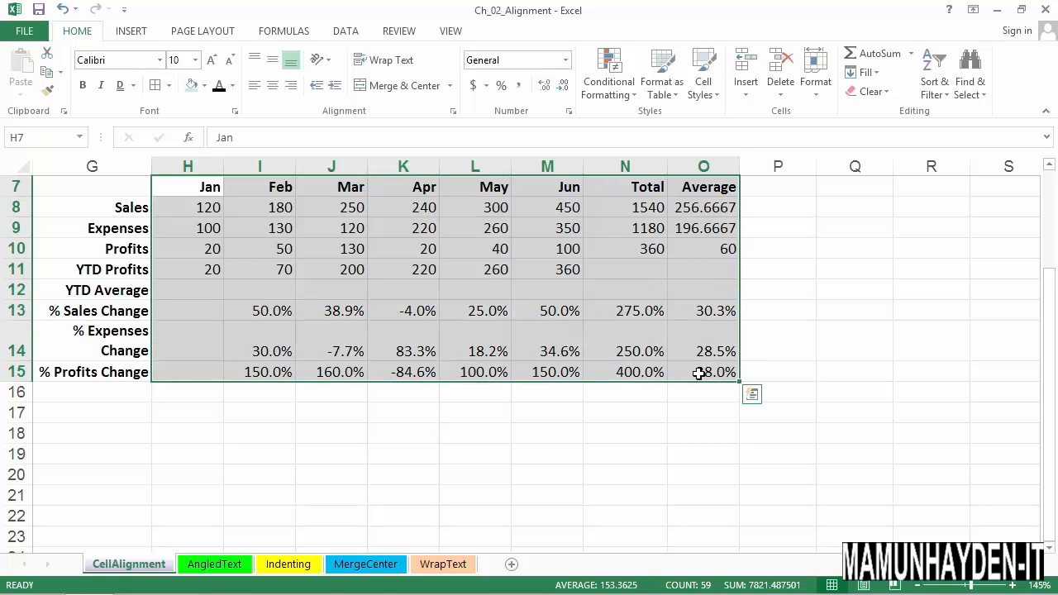
left_click(273, 88)
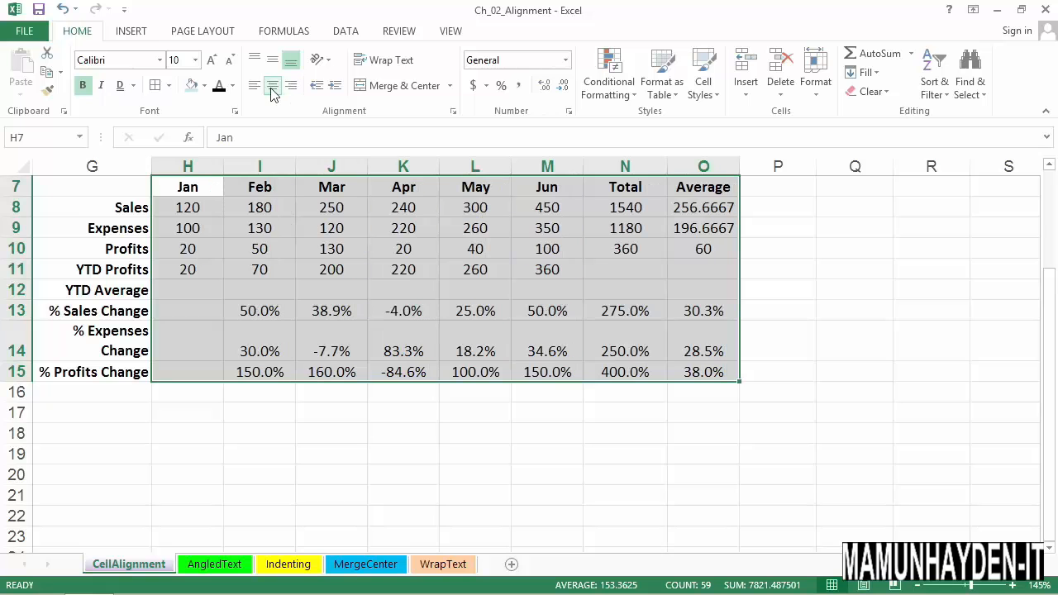
- Apply Comma Style to the Sales, Expenses, Profits and YTD Profits values in H8:O11
left_click(214, 217)
left_click_drag(213, 216, 214, 268)
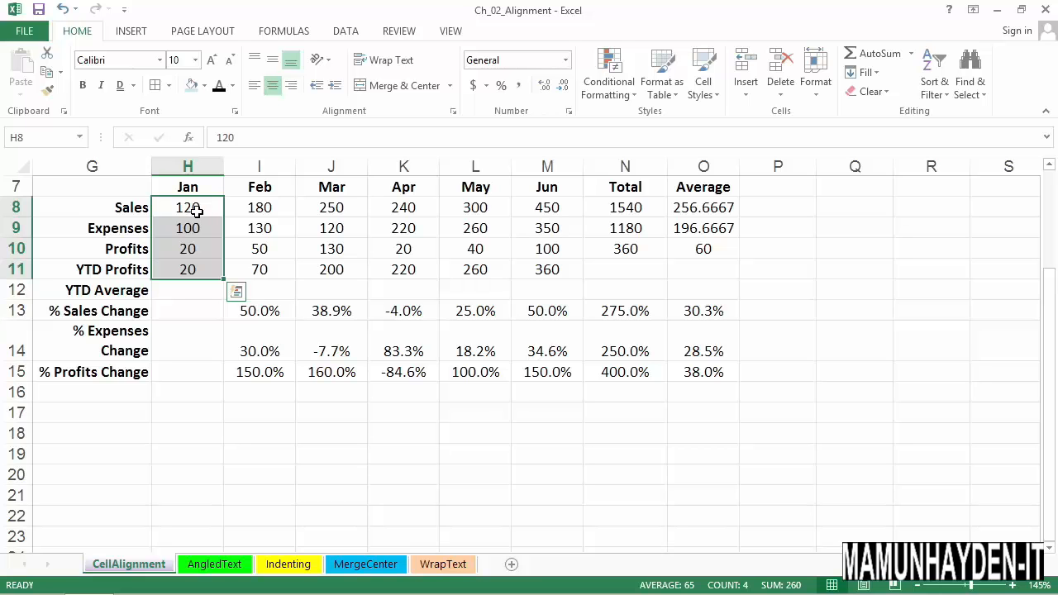
left_click_drag(197, 211, 707, 271)
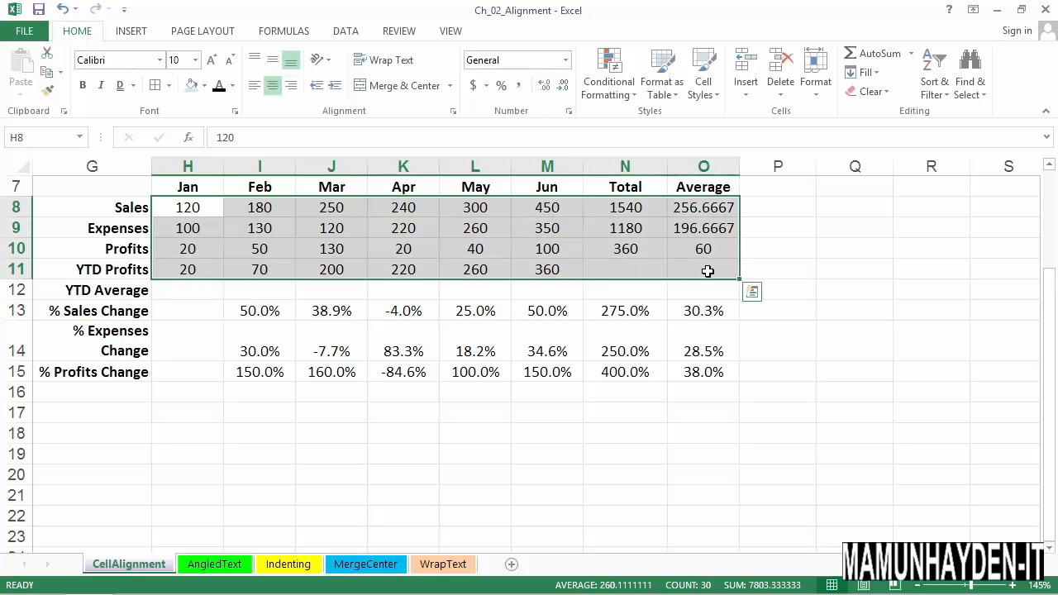
left_click(519, 88)
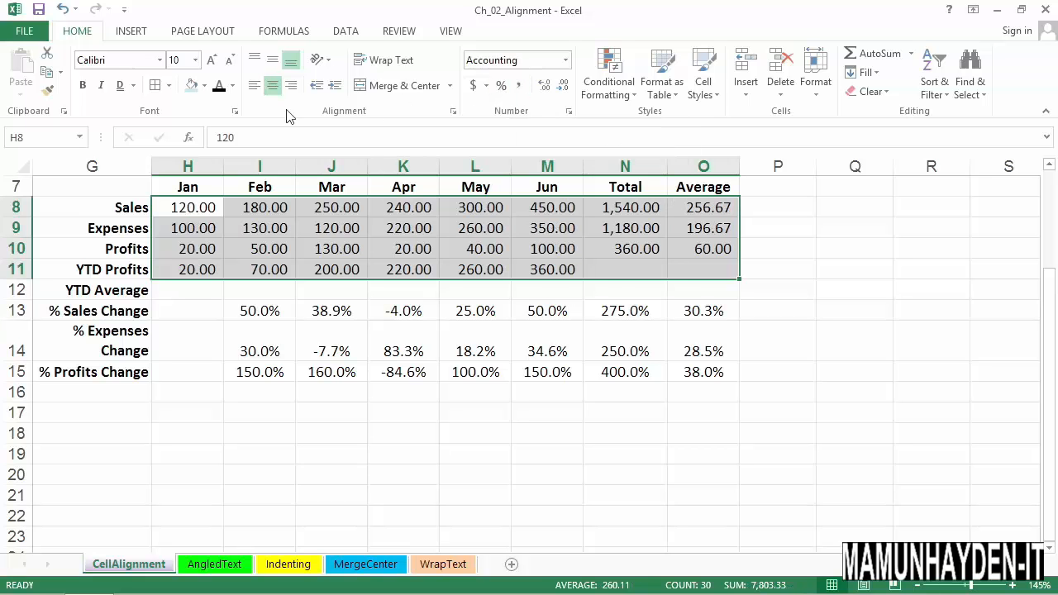
- Try left and center alignment on the values in H8:O11, finishing with right alignment
left_click(251, 89)
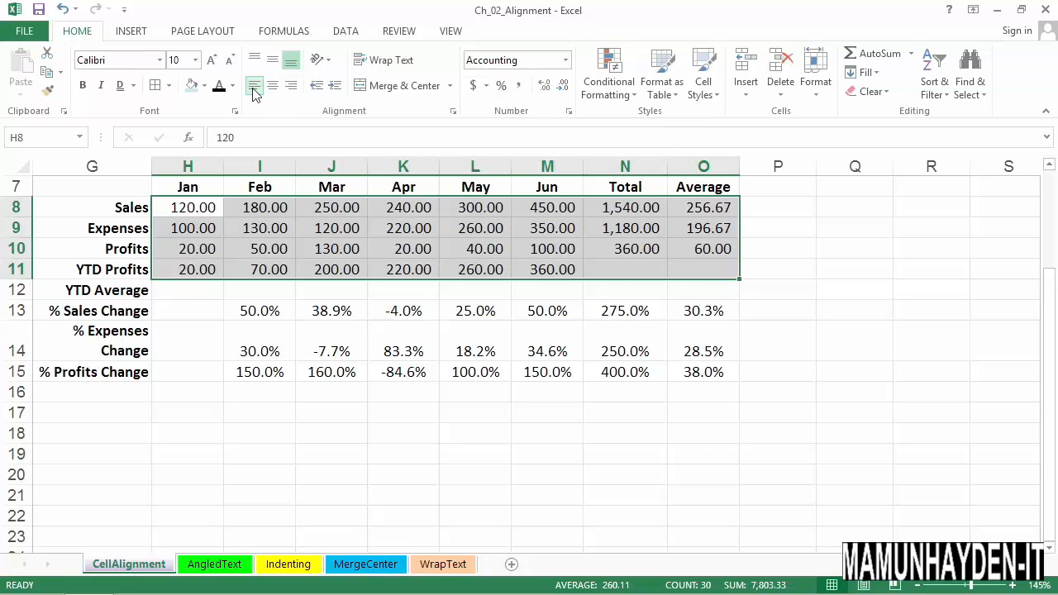
left_click(271, 88)
left_click(291, 86)
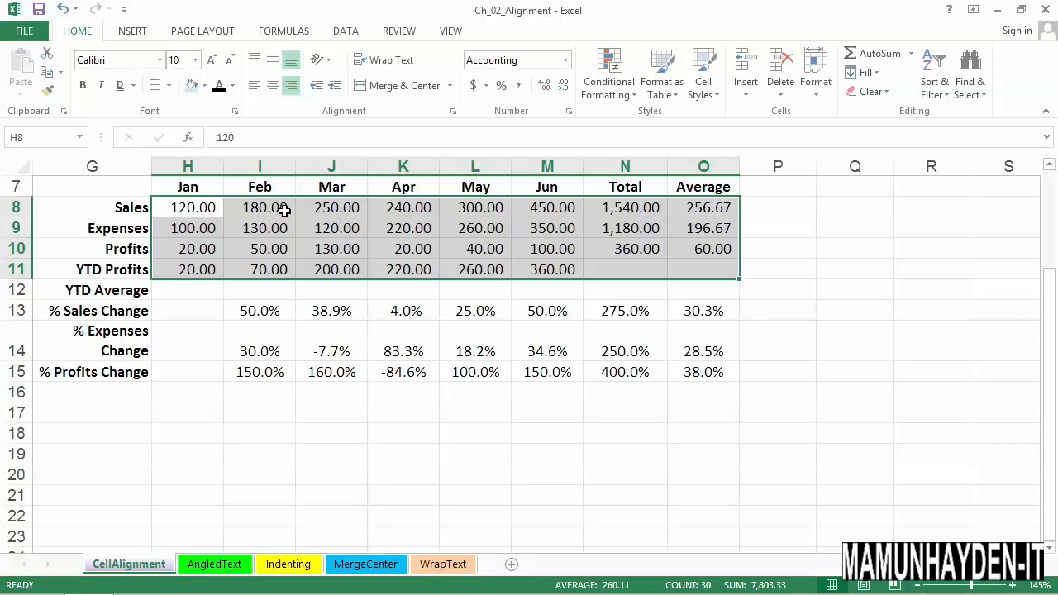
- Set April Sales in K8 to 200 and select the April Profits cell
left_click(400, 212)
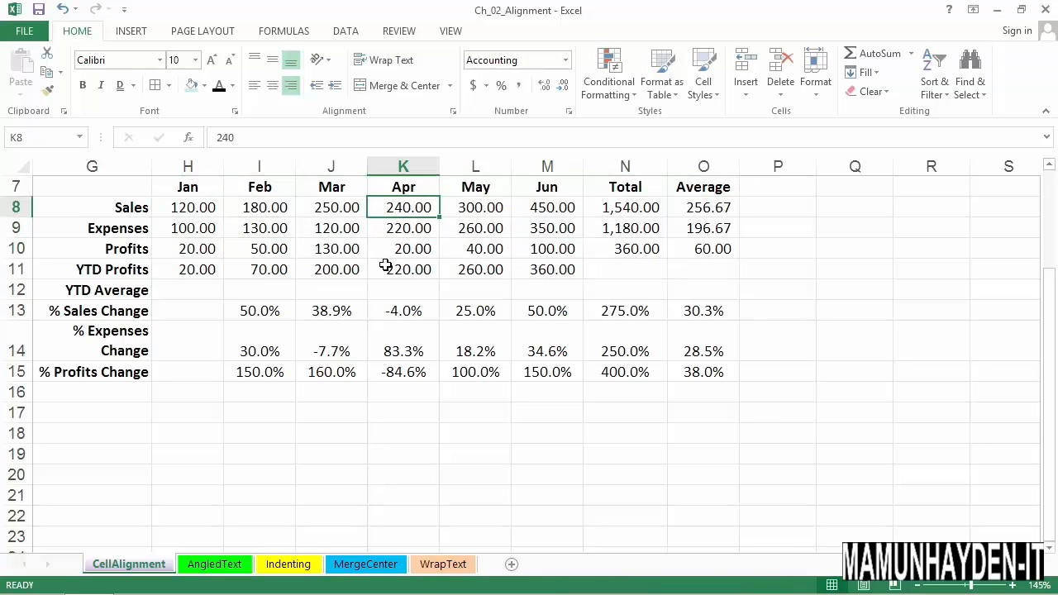
type("200")
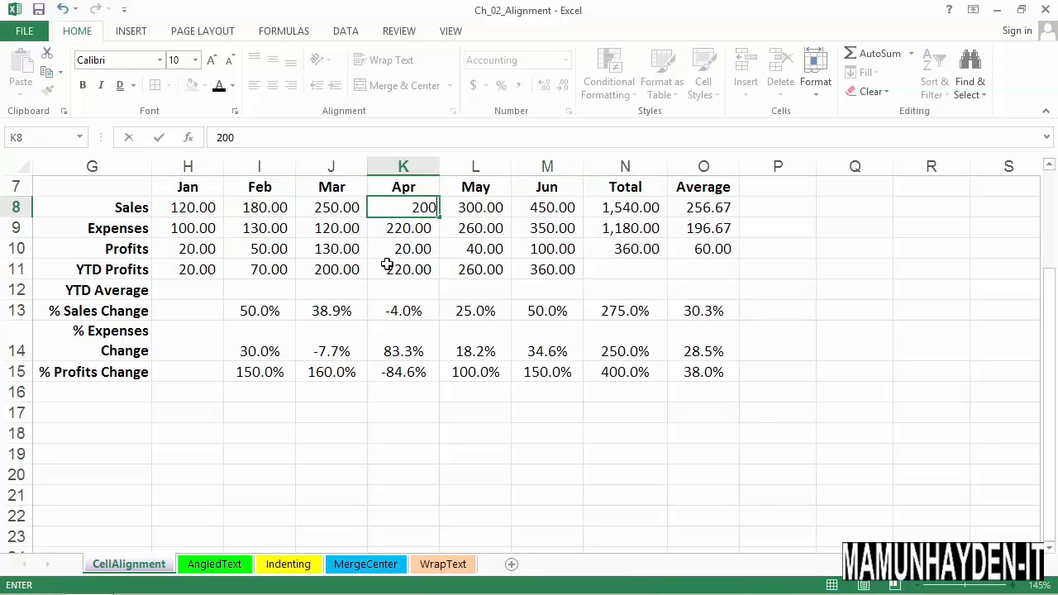
key("Return")
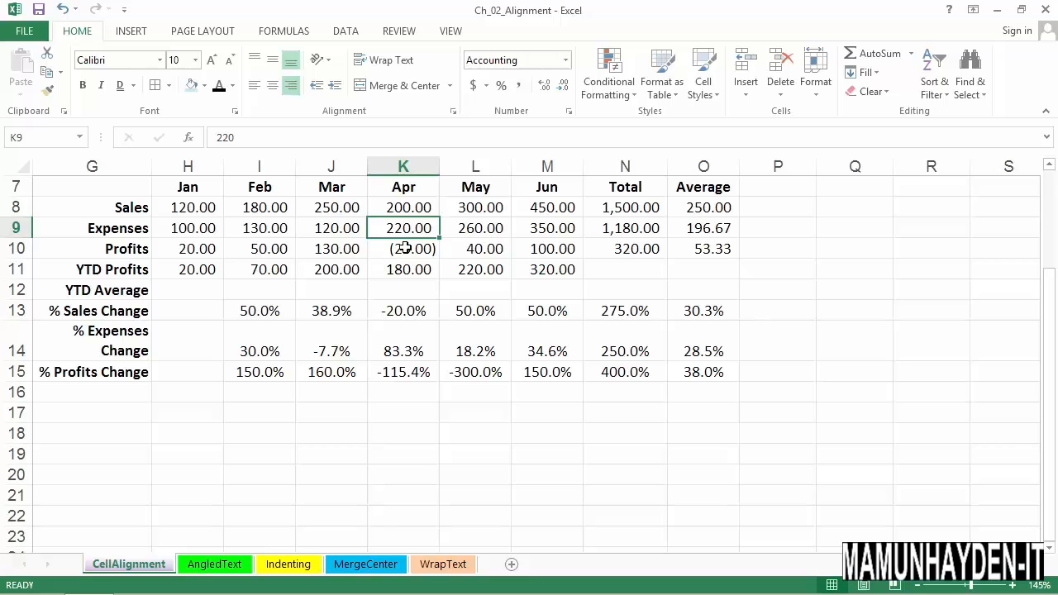
left_click(424, 253)
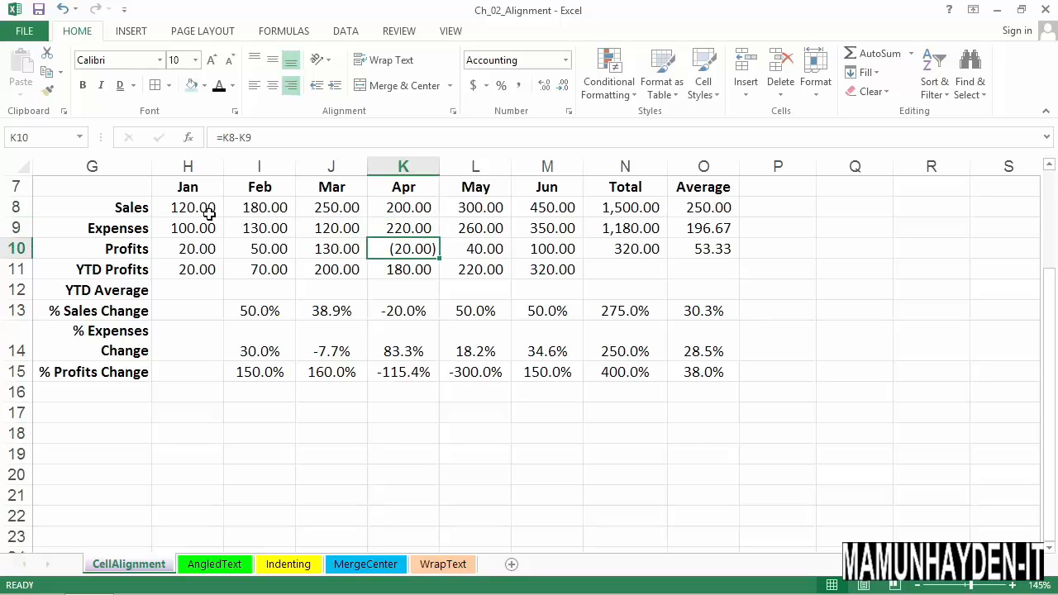
- Restore the General number format for the values in H8:O11
left_click_drag(209, 211, 701, 276)
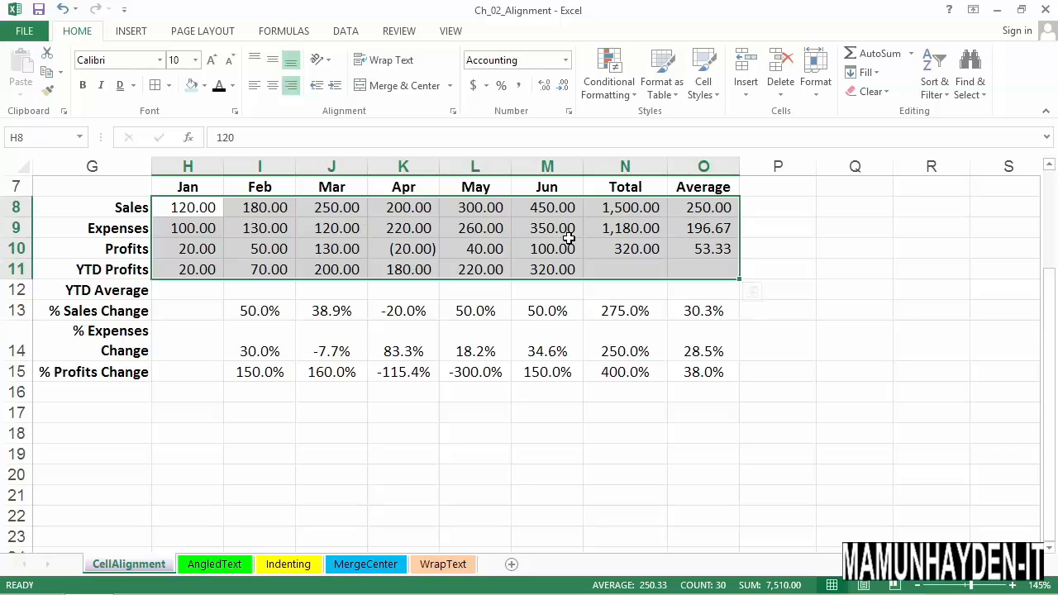
key("ctrl+shift+grave")
left_click(838, 298)
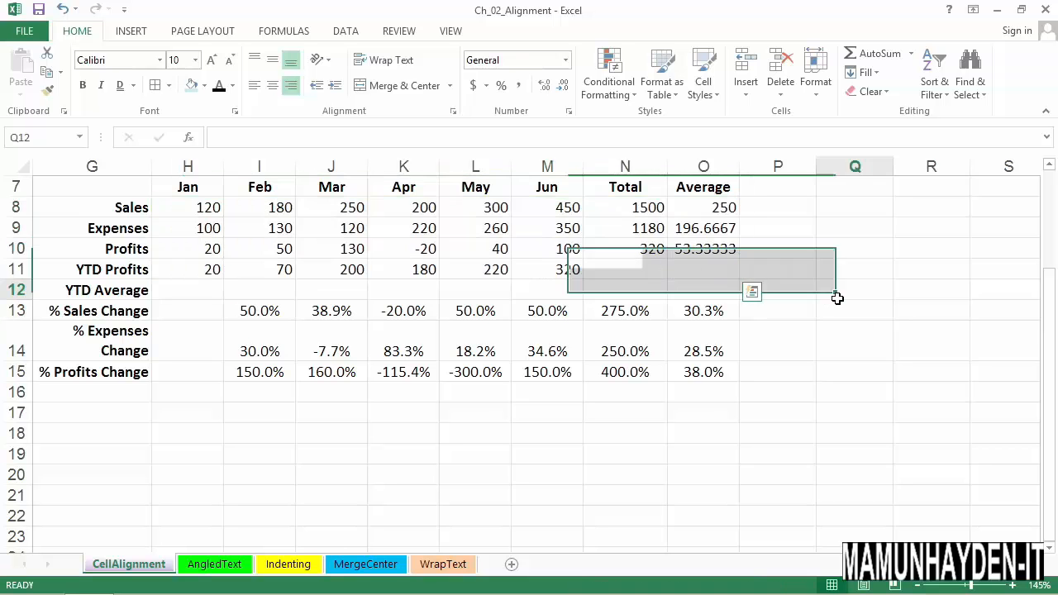
left_click_drag(207, 209, 709, 273)
- Remove the centering from the percentage values in I13:O15 to restore their default alignment
left_click_drag(266, 313, 699, 372)
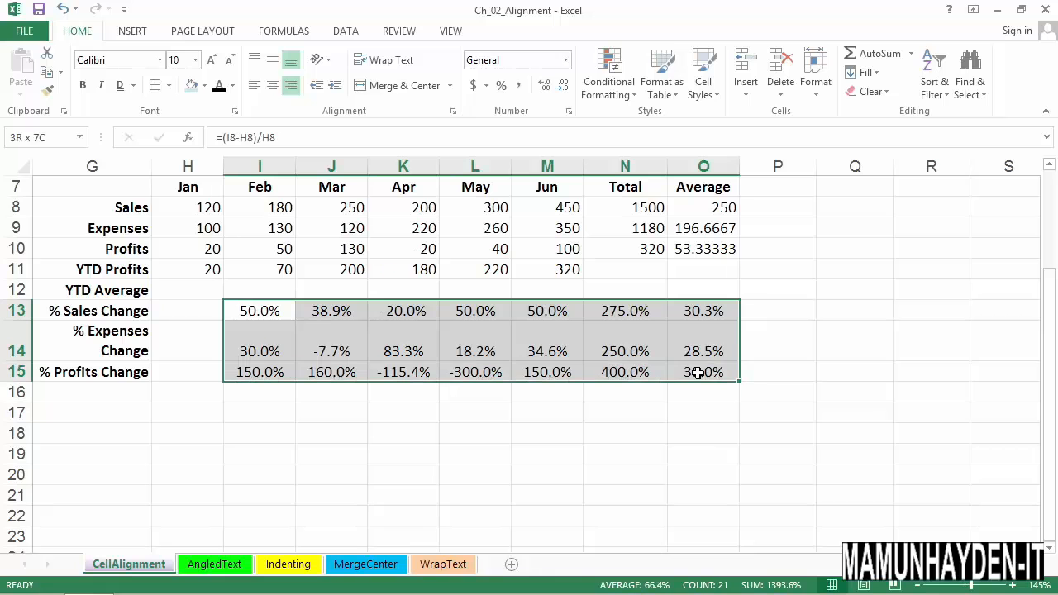
left_click(272, 85)
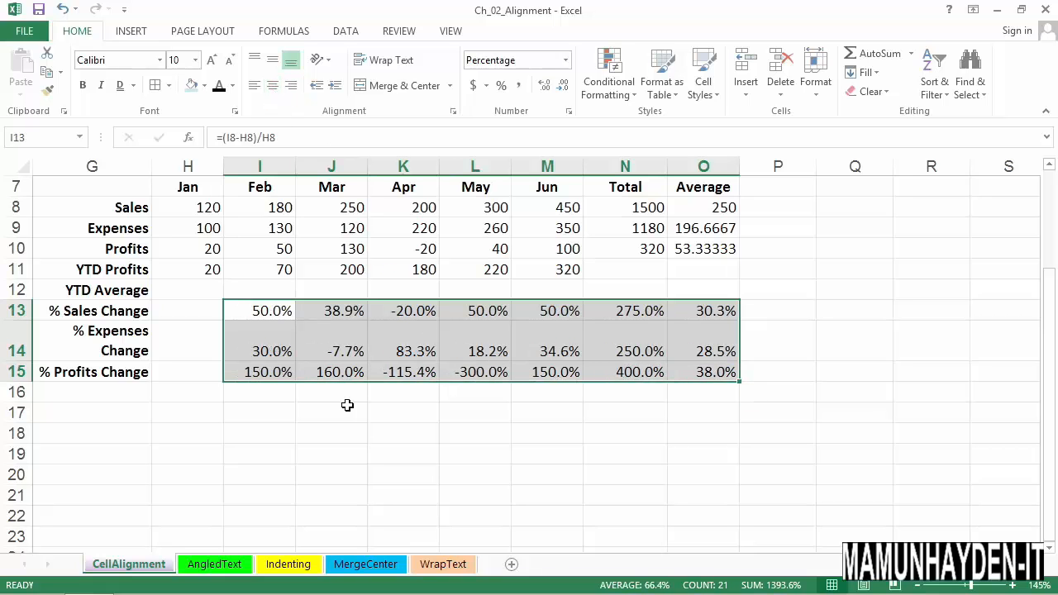
left_click(483, 374)
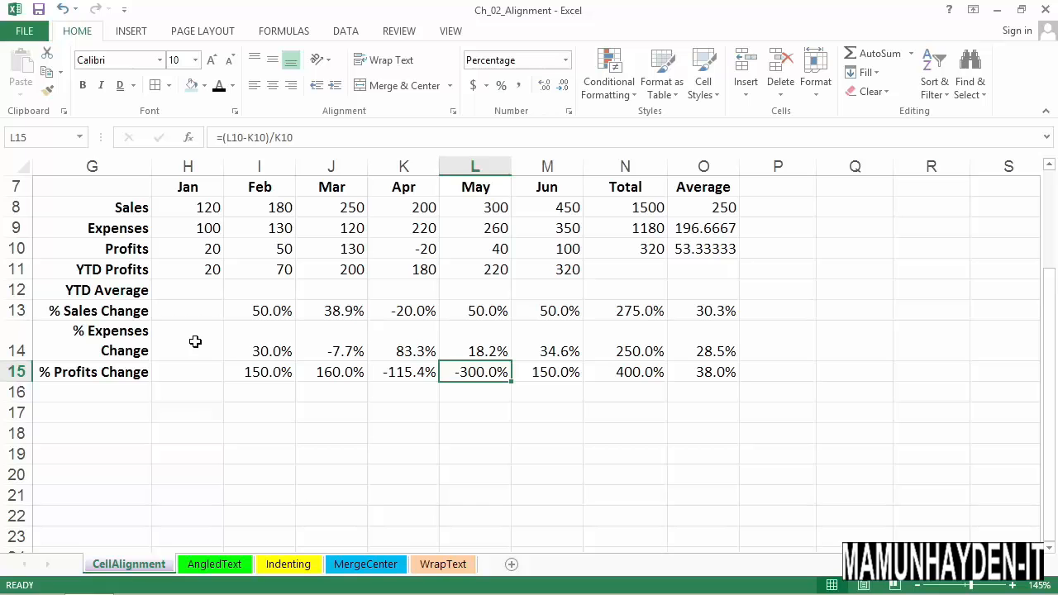
- Try middle and bottom vertical alignment on the % Expenses Change values in I14:O14, finishing with top alignment
left_click(132, 342)
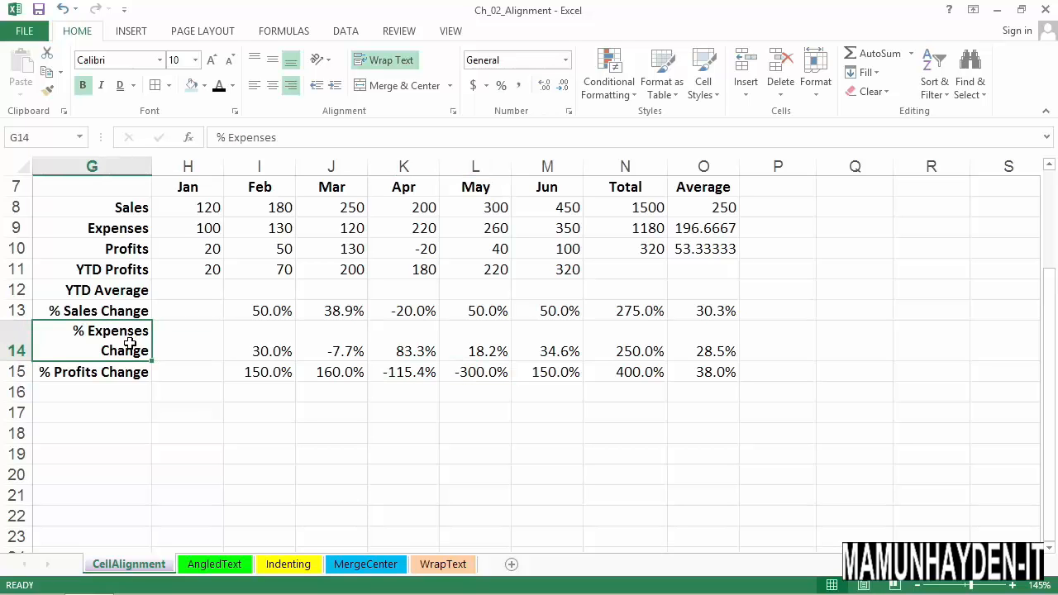
left_click_drag(248, 354, 689, 349)
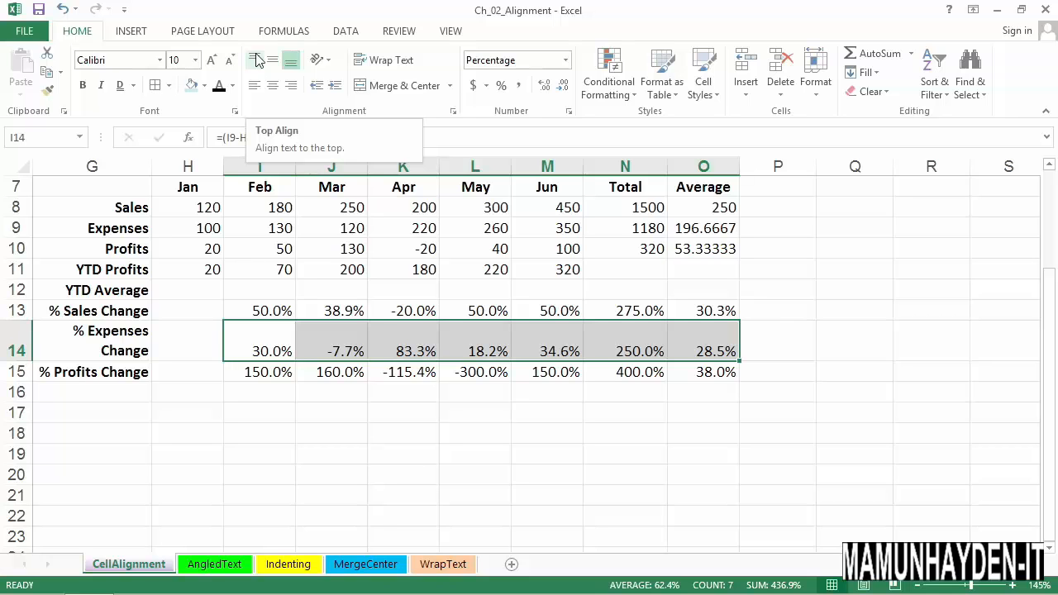
left_click(257, 61)
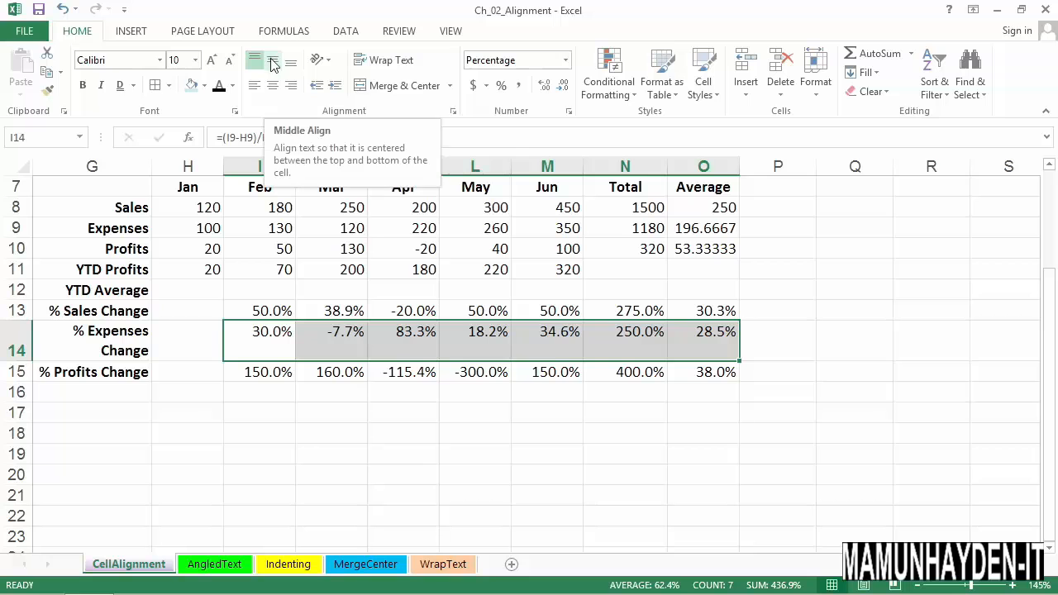
left_click(273, 66)
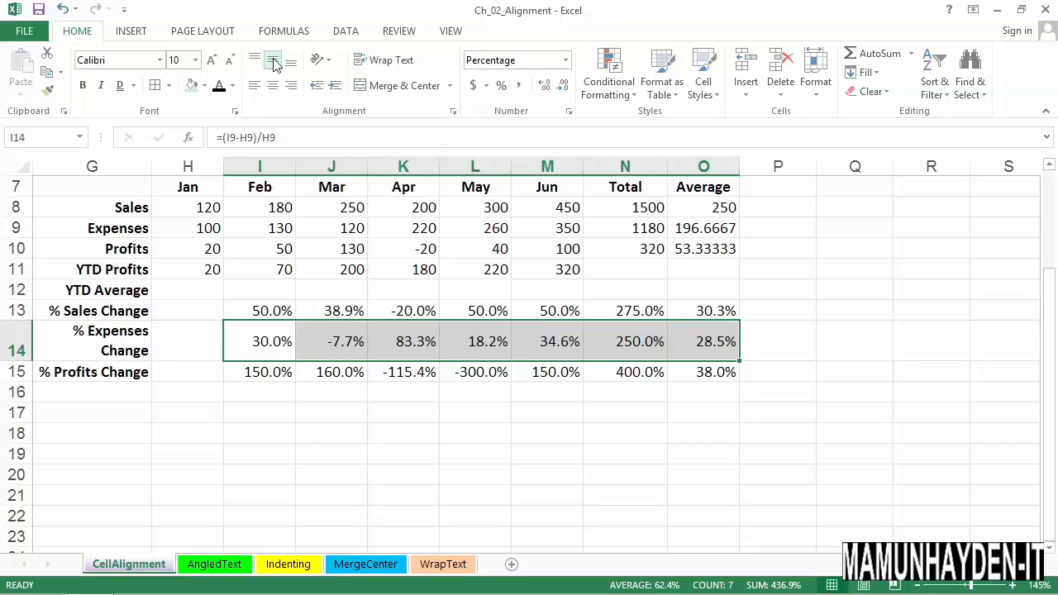
left_click(290, 65)
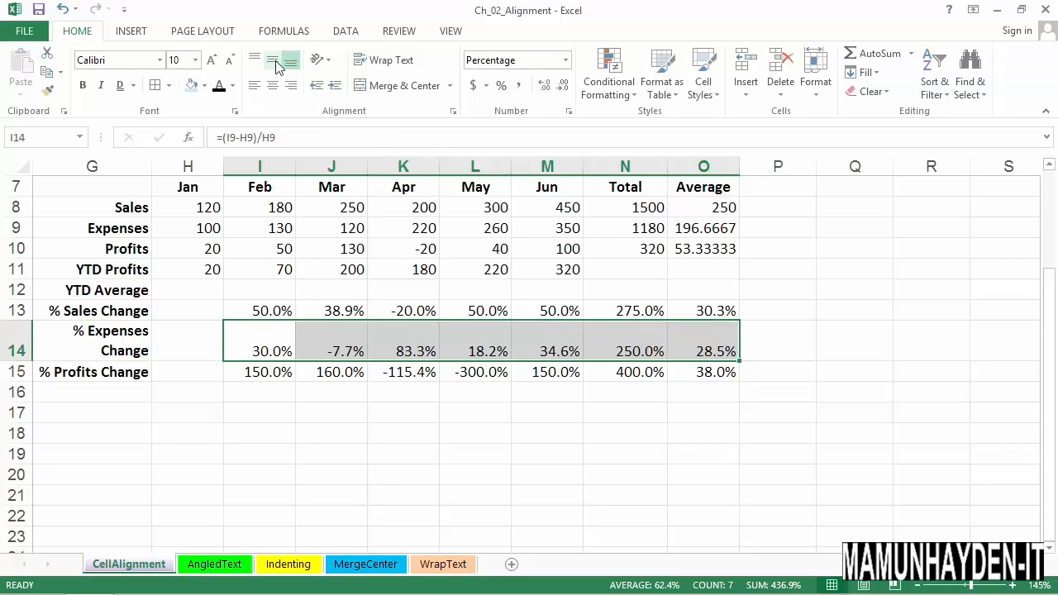
left_click(273, 64)
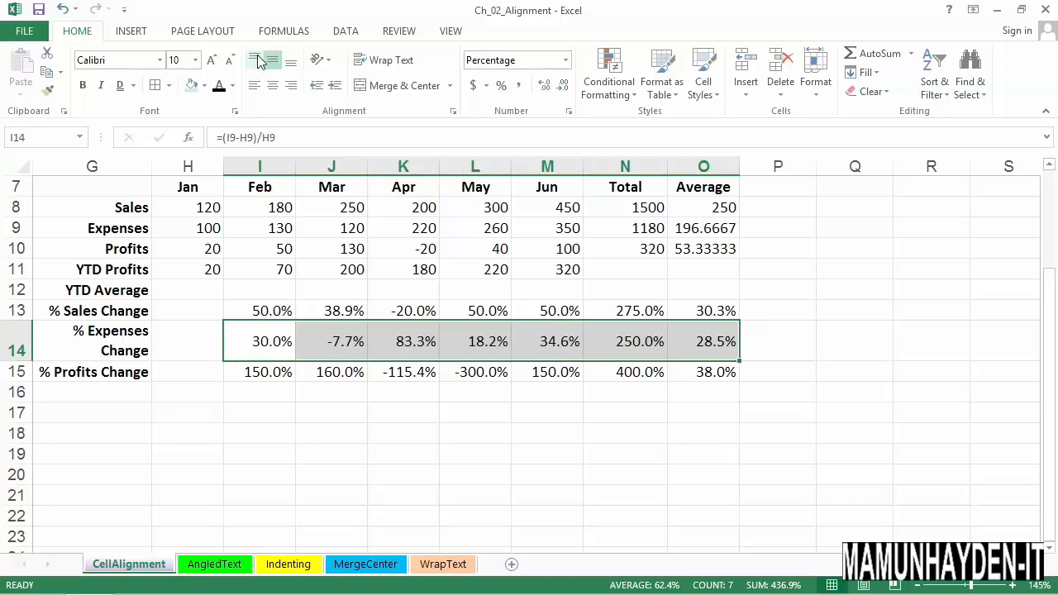
left_click(257, 61)
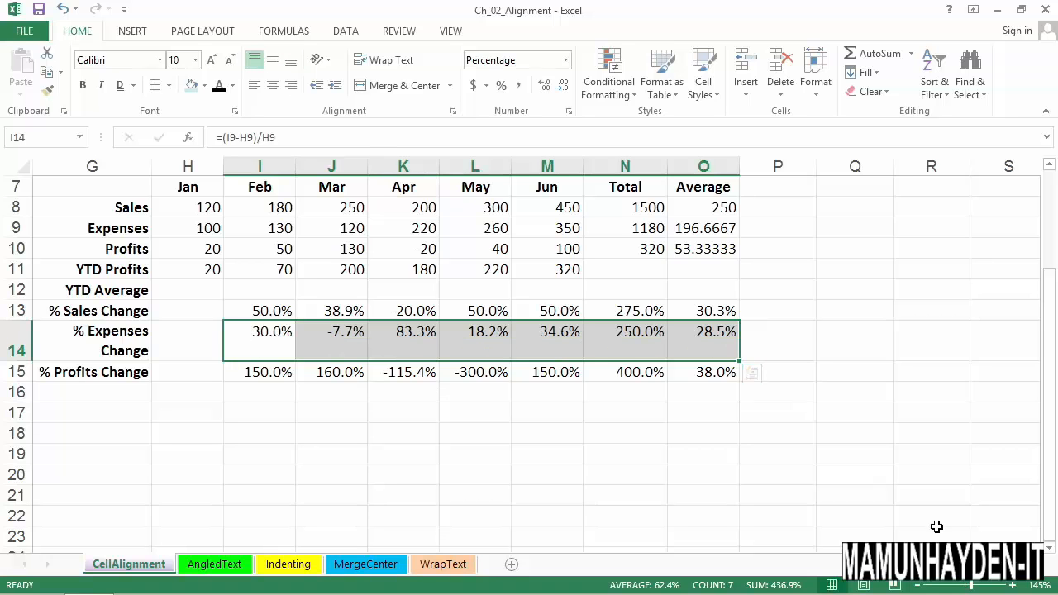
- Examine the horizontal and vertical alignment settings of the Top Left, Center Left and Bottom Left sample cells in B3:B5
scroll(538, 356, "left", 5)
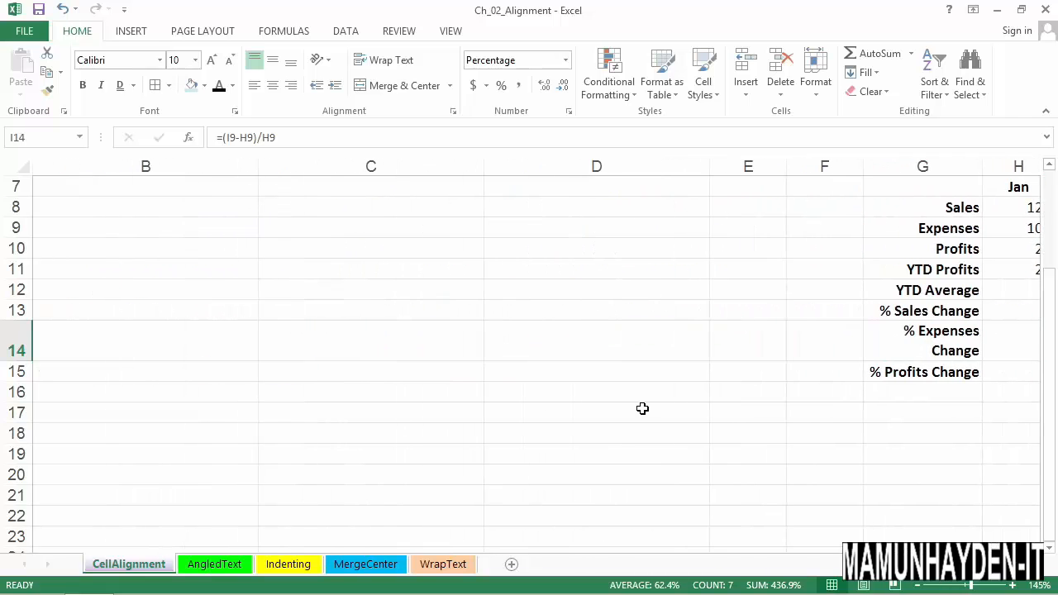
scroll(642, 408, "up", 2)
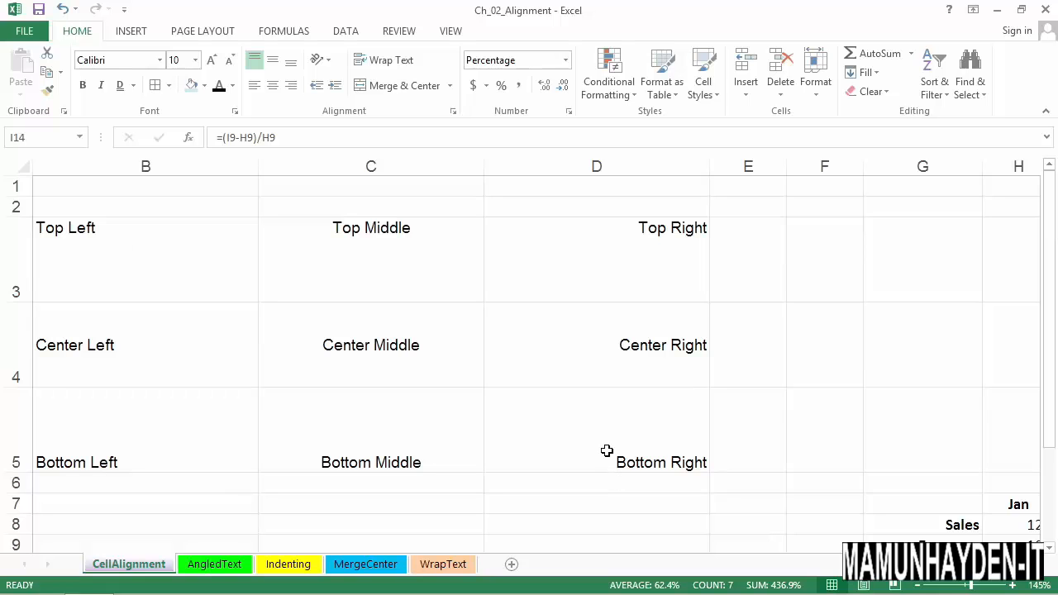
left_click_drag(121, 238, 123, 417)
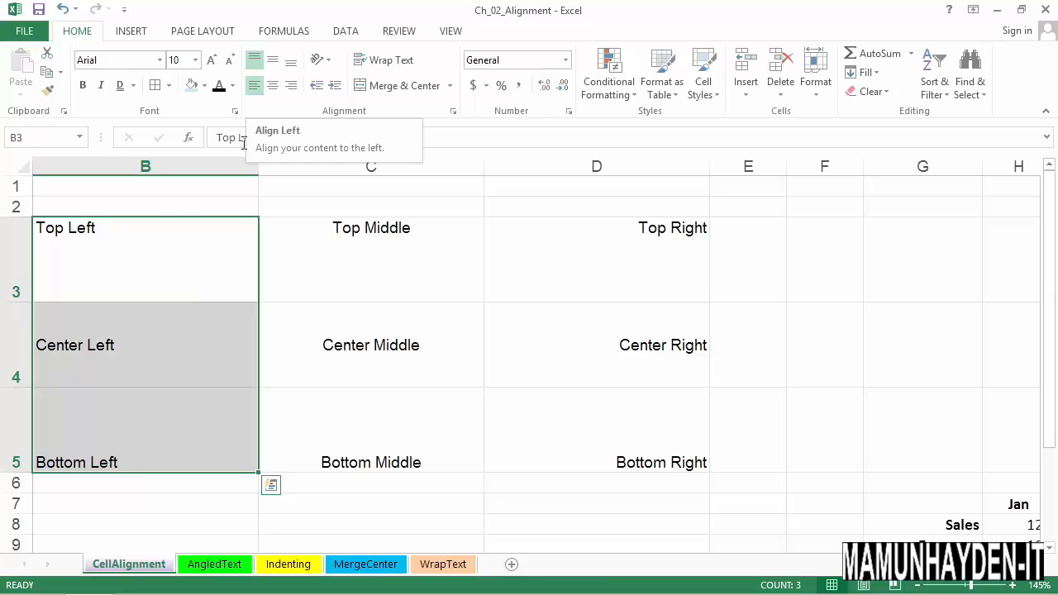
left_click(170, 234)
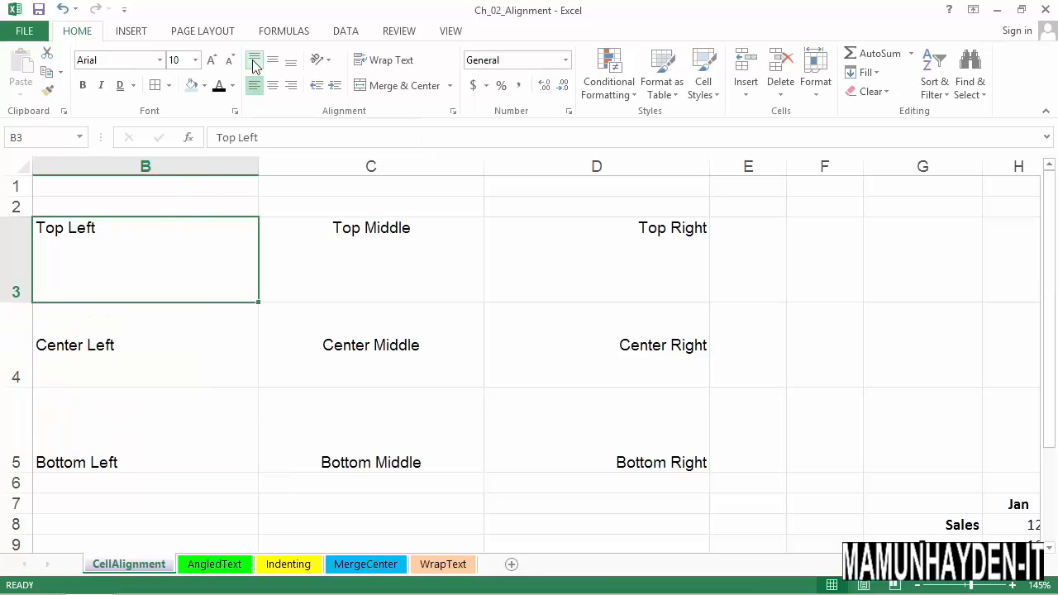
left_click(139, 345)
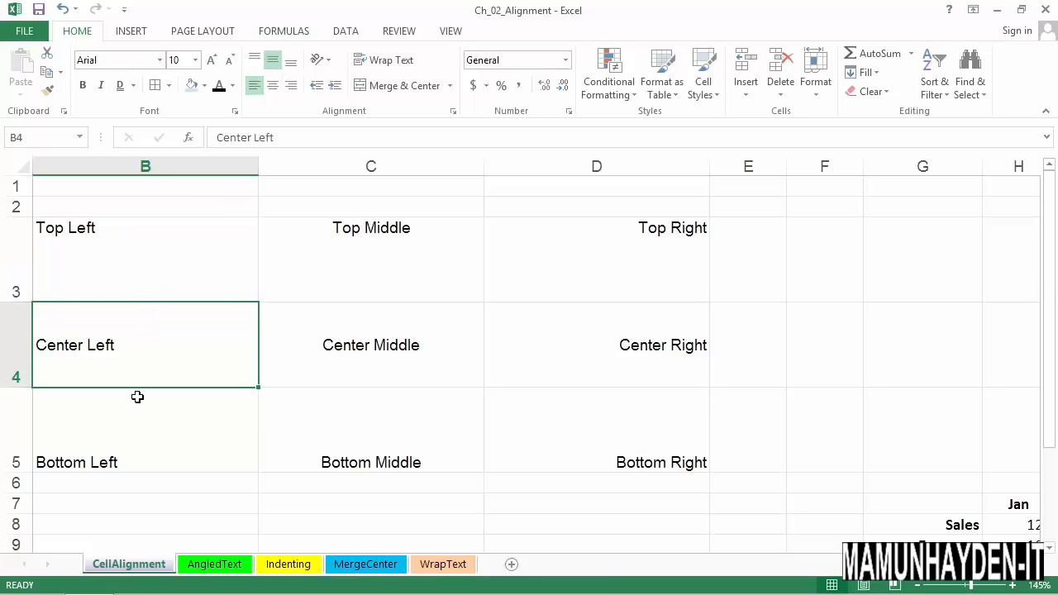
left_click(149, 438)
- Inspect the alignment settings of the Top Middle, Center Middle and Bottom Middle samples in C3:C5, together and one by one
left_click_drag(418, 260, 418, 431)
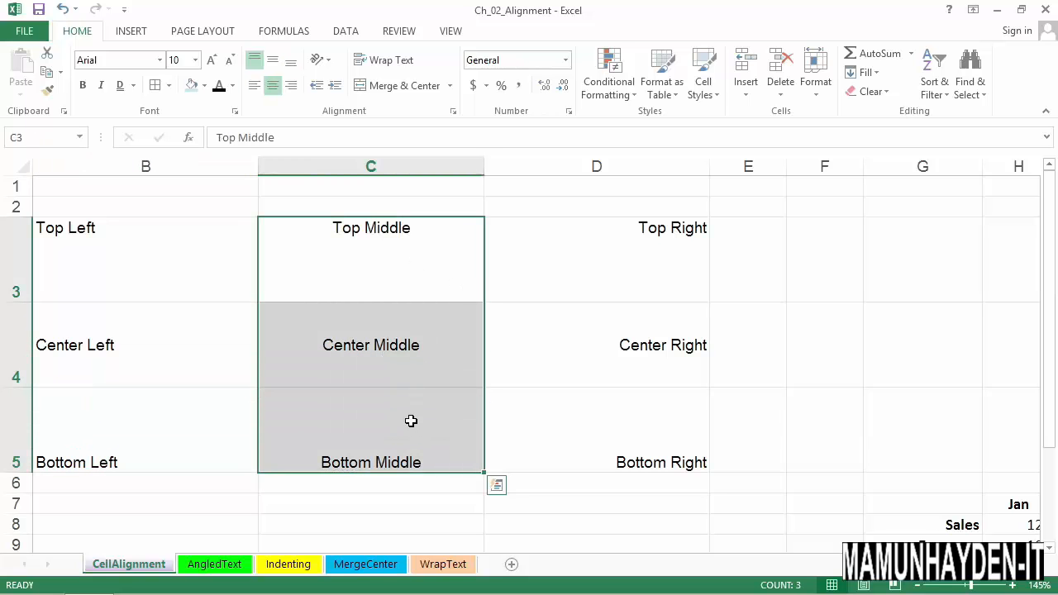
left_click(421, 253)
left_click(425, 346)
left_click(419, 424)
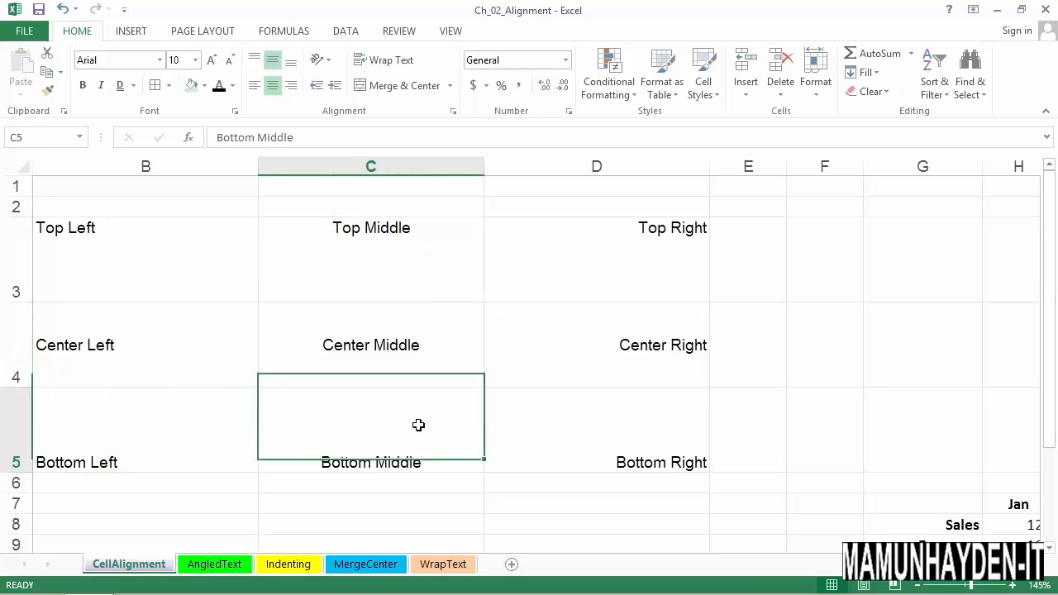